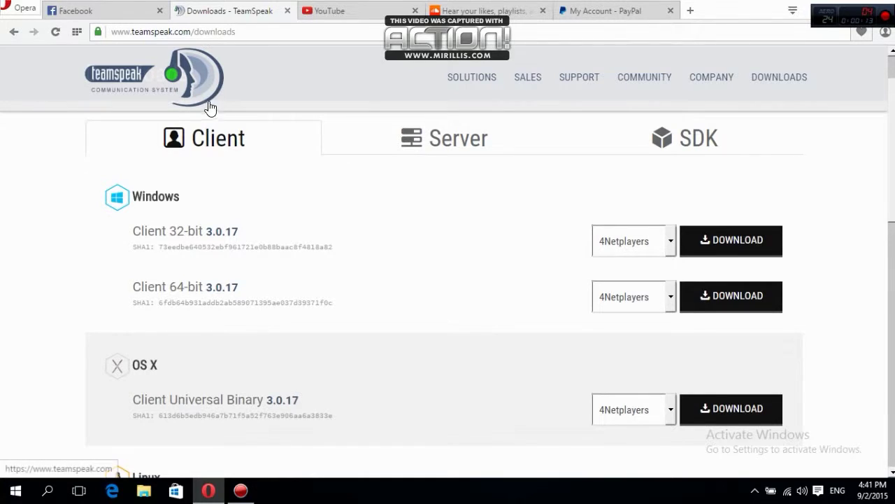
- Examine the downloads page address and the Windows 32-bit and 64-bit client entries
left_click(245, 29)
left_click_drag(245, 29, 101, 33)
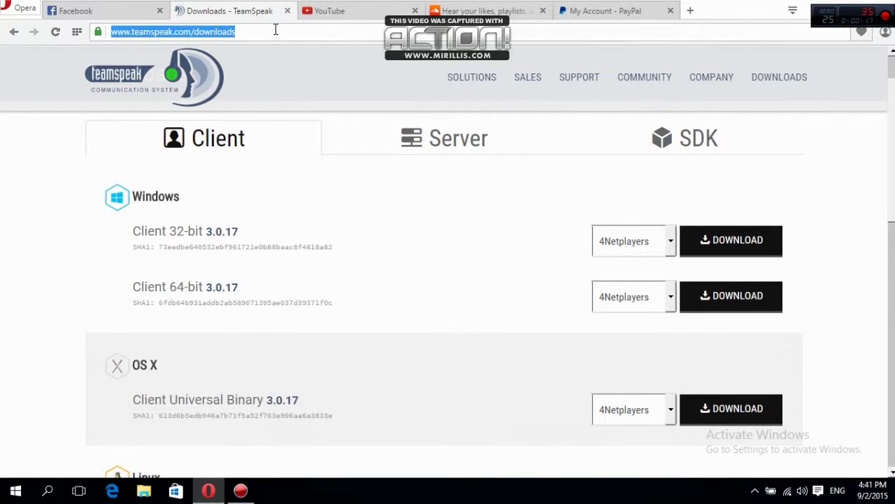
left_click(2, 260)
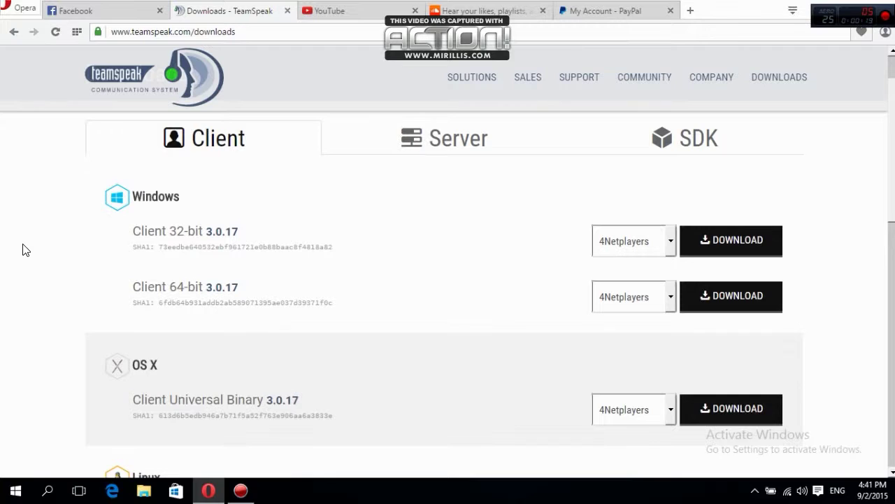
scroll(29, 250, "down", 1)
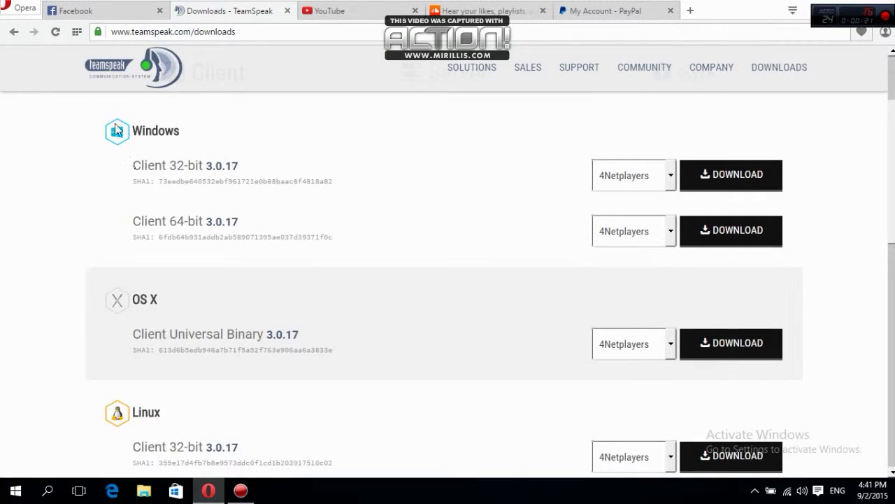
left_click_drag(133, 164, 298, 174)
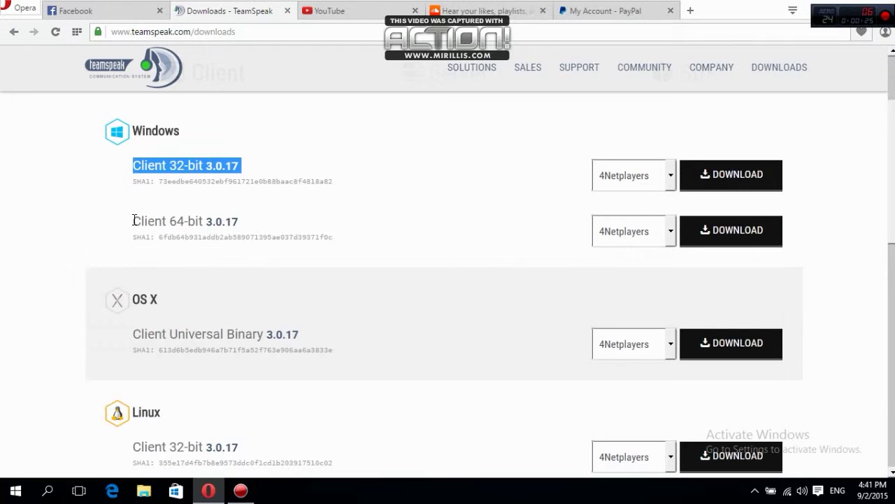
left_click_drag(133, 220, 261, 221)
left_click(265, 224)
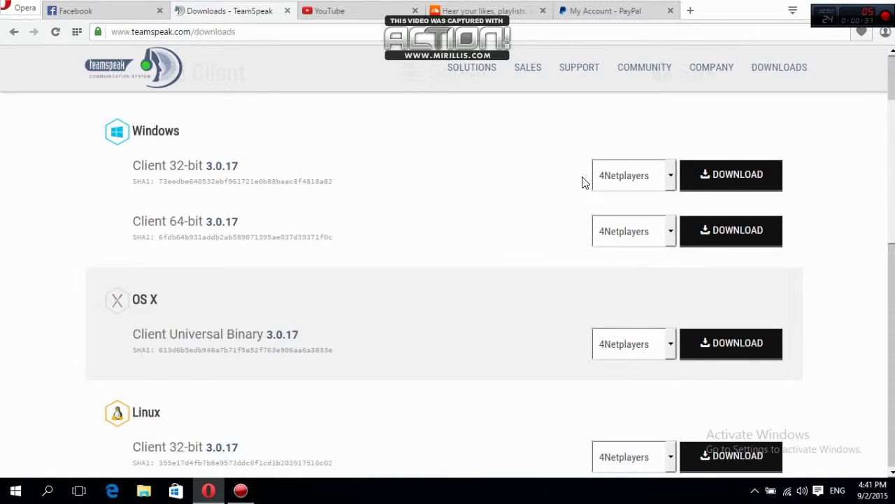
- Minimize the browser, refresh the desktop and launch the TeamSpeak 3 client
left_click(828, 6)
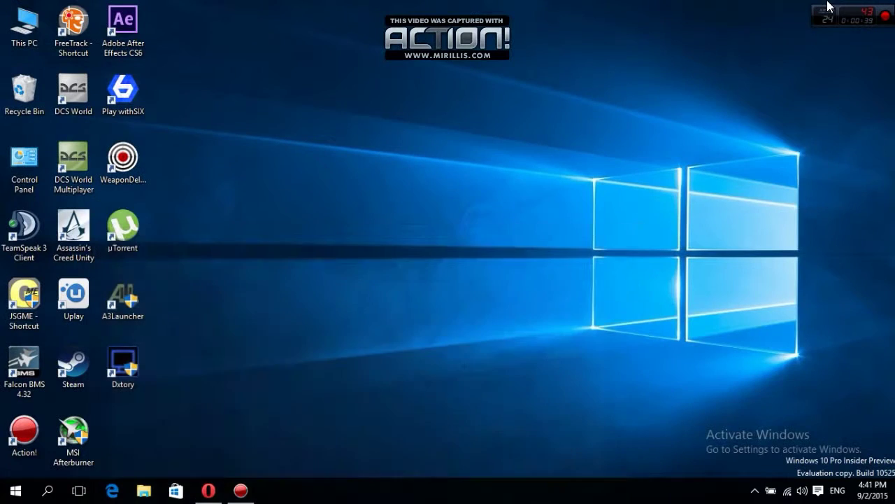
right_click(331, 130)
left_click(349, 172)
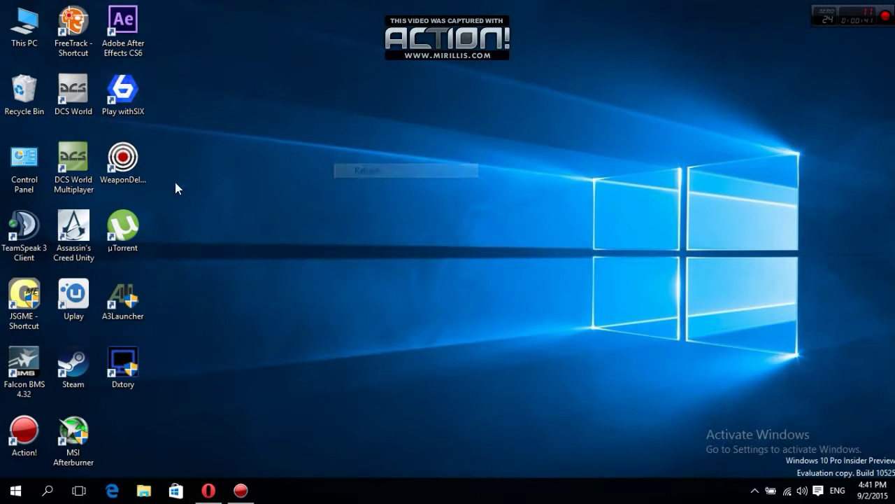
double_click(31, 243)
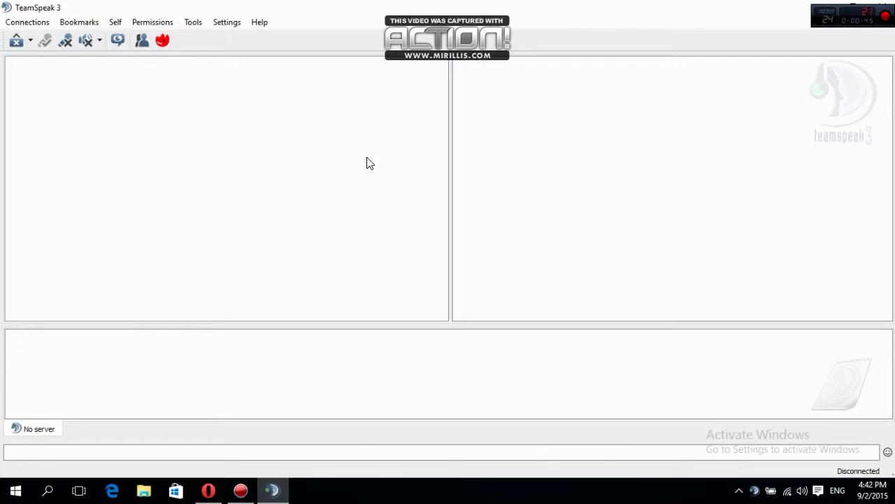
- Start the Setup Wizard and enter the user's nickname
left_click(234, 26)
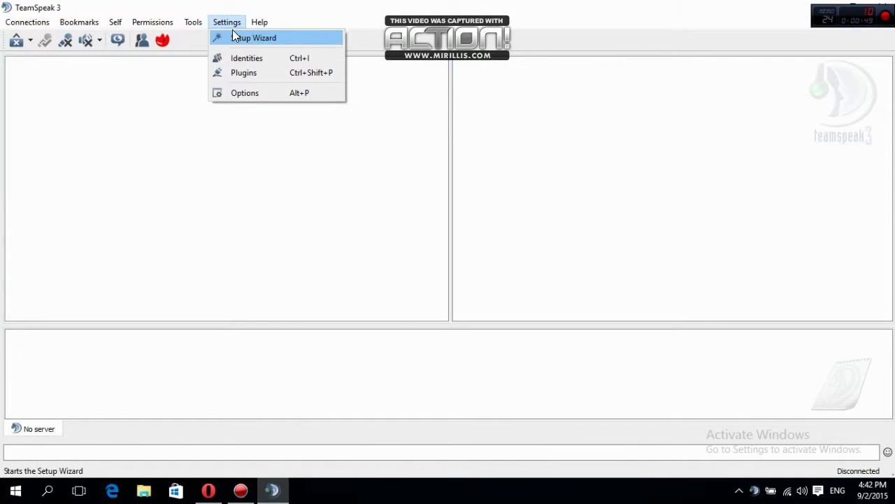
left_click(234, 38)
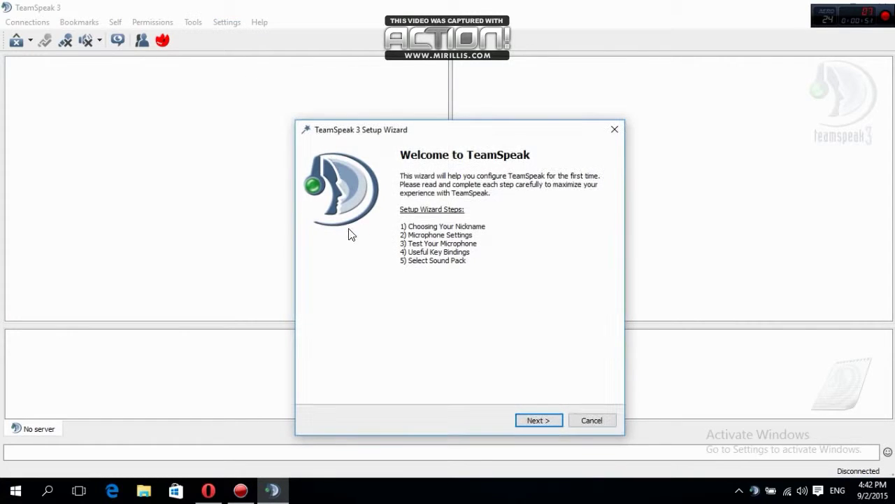
left_click_drag(440, 140, 427, 127)
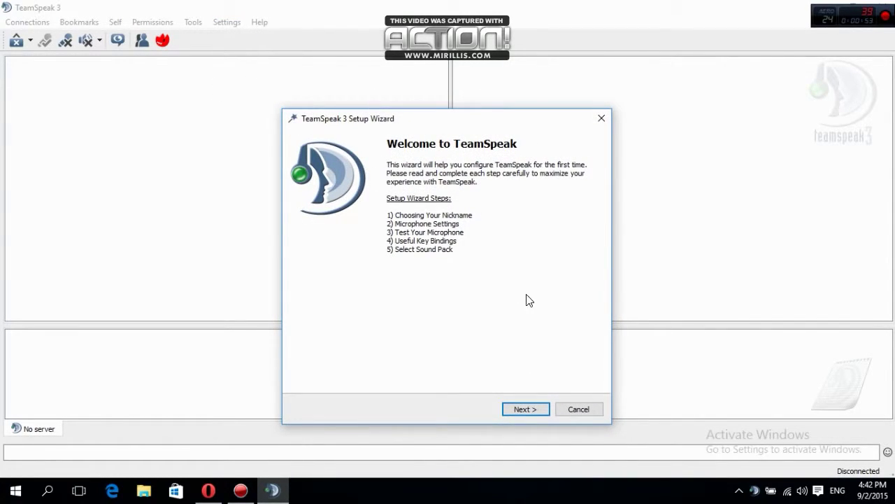
left_click(524, 411)
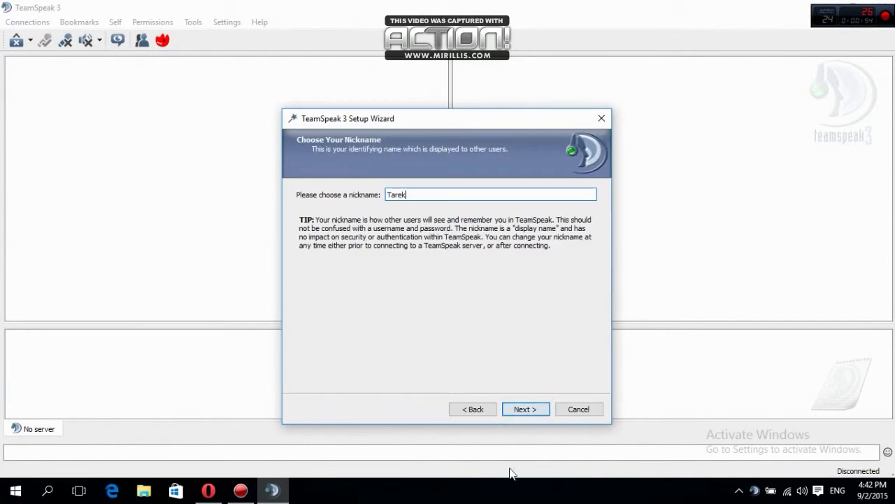
double_click(396, 194)
type("Tarek")
left_click(532, 408)
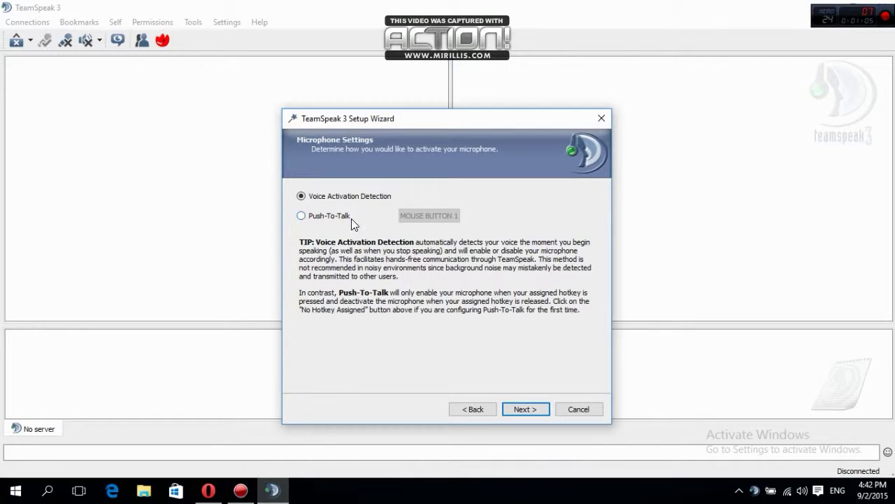
- Use Voice Activation Detection for the microphone instead of Push-To-Talk and adjust its sensitivity level
left_click(309, 217)
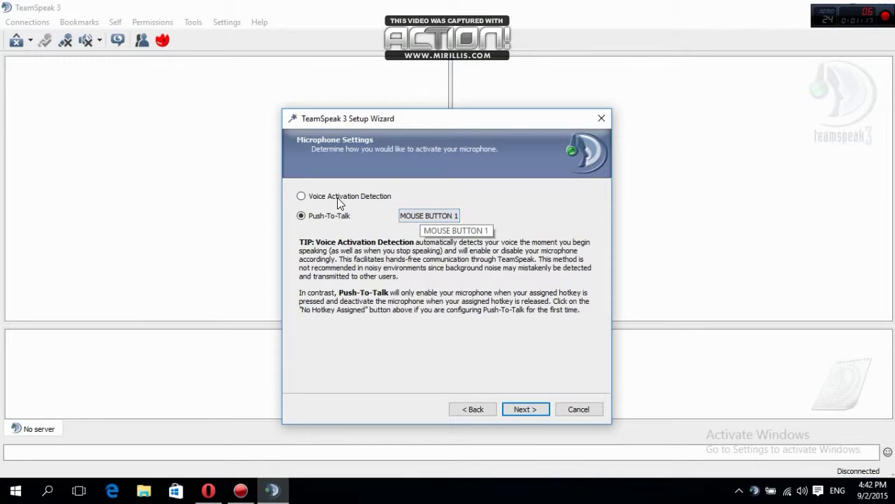
left_click(302, 198)
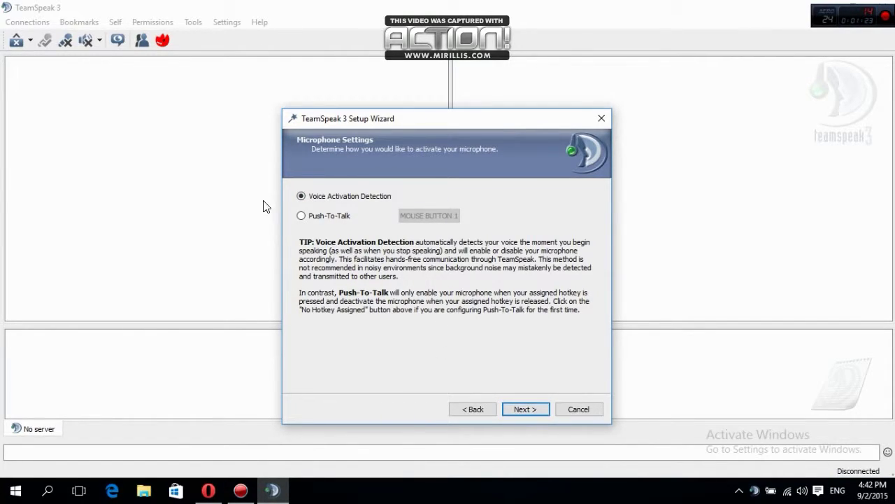
left_click(530, 407)
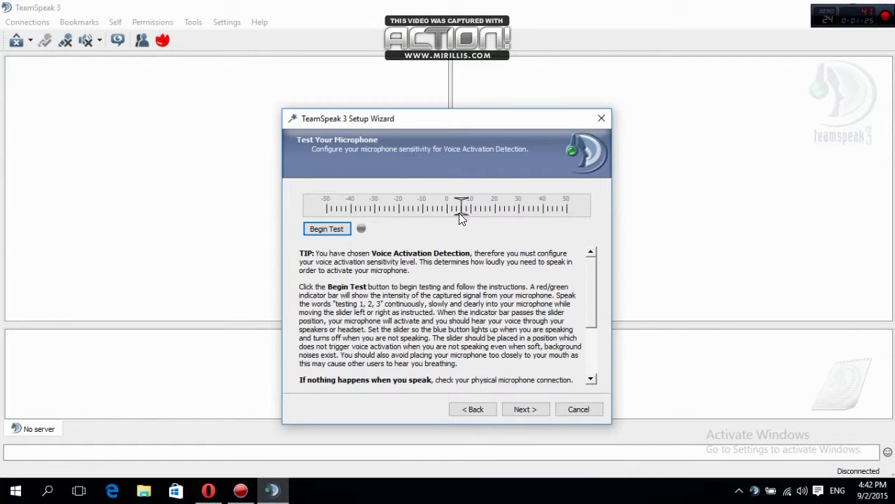
left_click_drag(488, 209, 427, 208)
left_click(524, 410)
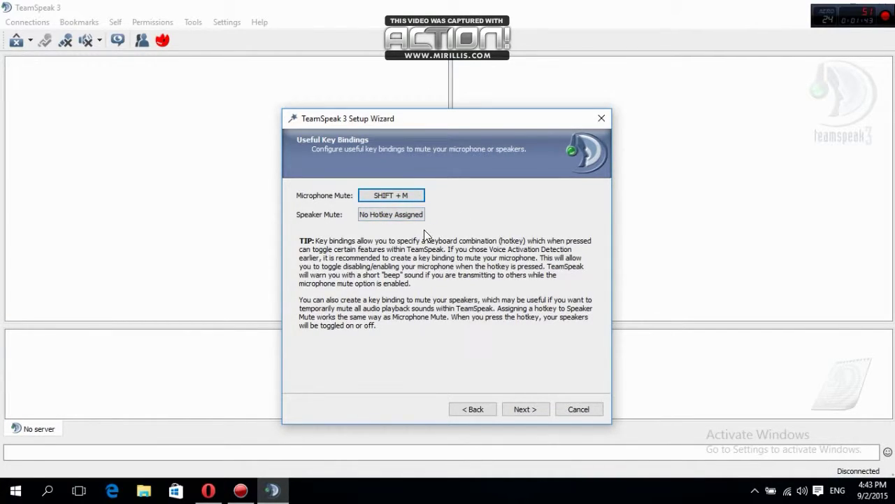
- Keep the mute key bindings and the Female sound pack, and leave the wizard without finishing it
left_click(520, 410)
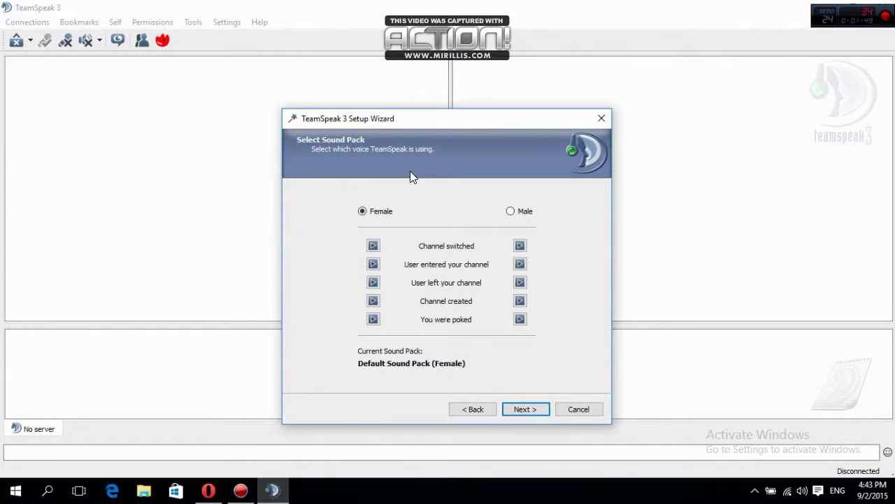
left_click(511, 211)
left_click(362, 211)
left_click(528, 408)
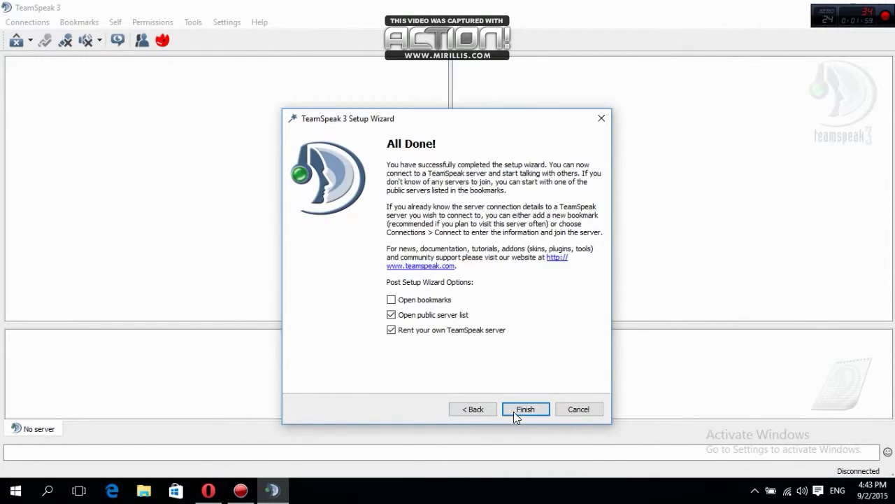
left_click(577, 411)
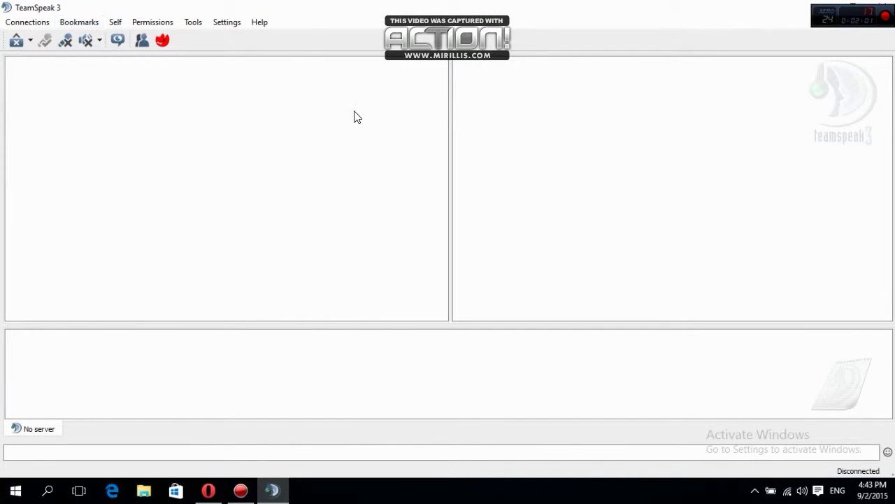
- Connect to the server ts3.gamersplatoon.com with the existing nickname and a blank server password
left_click(19, 27)
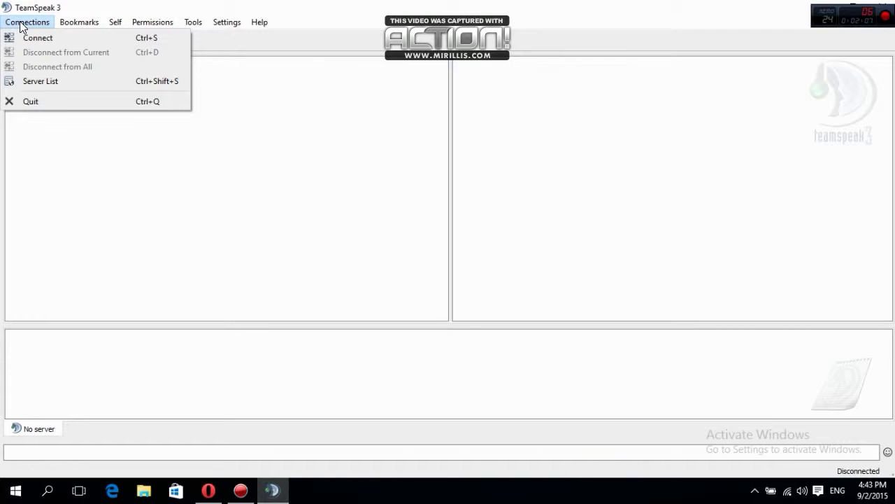
left_click(25, 37)
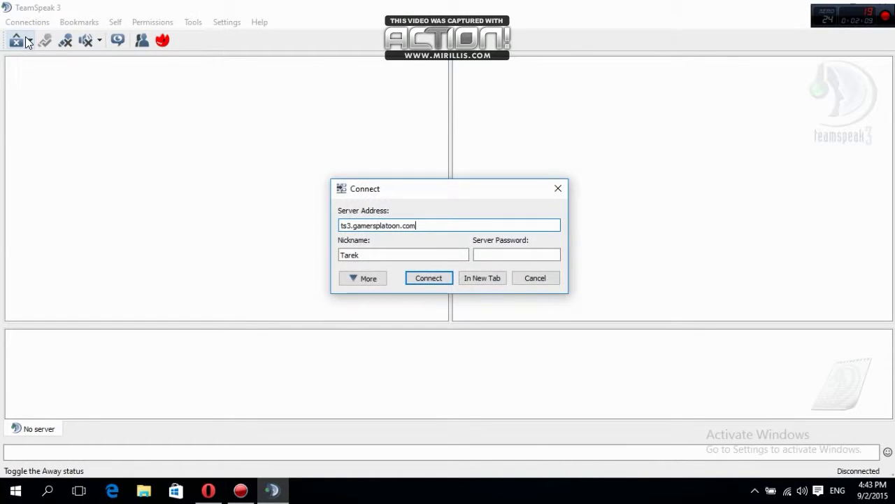
triple_click(423, 225)
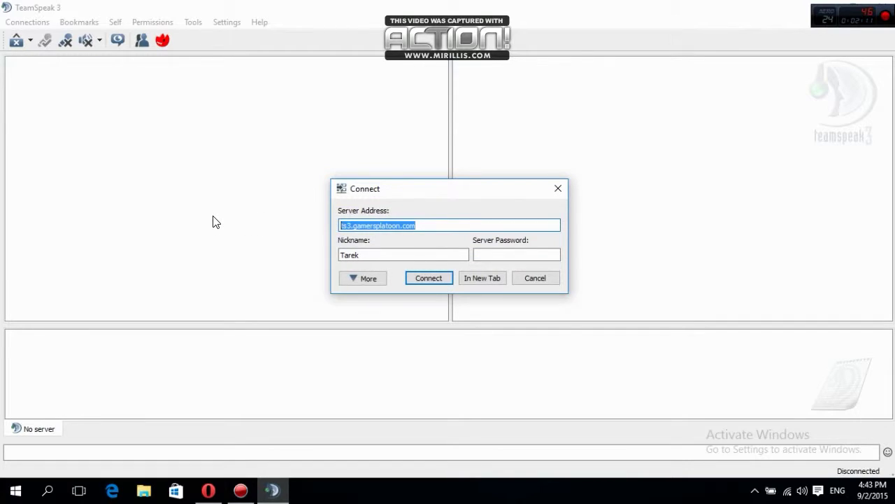
key("BackSpace")
type("t")
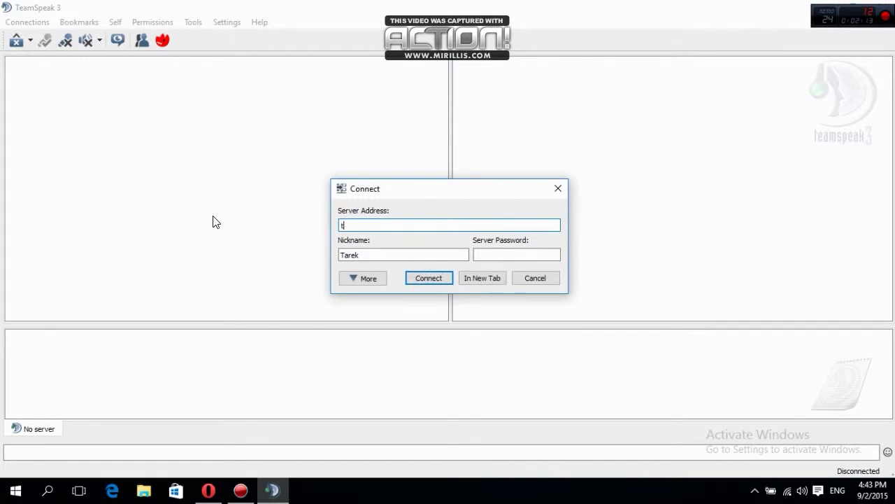
type("s3.gamersplatoon.com")
left_click_drag(432, 230, 309, 226)
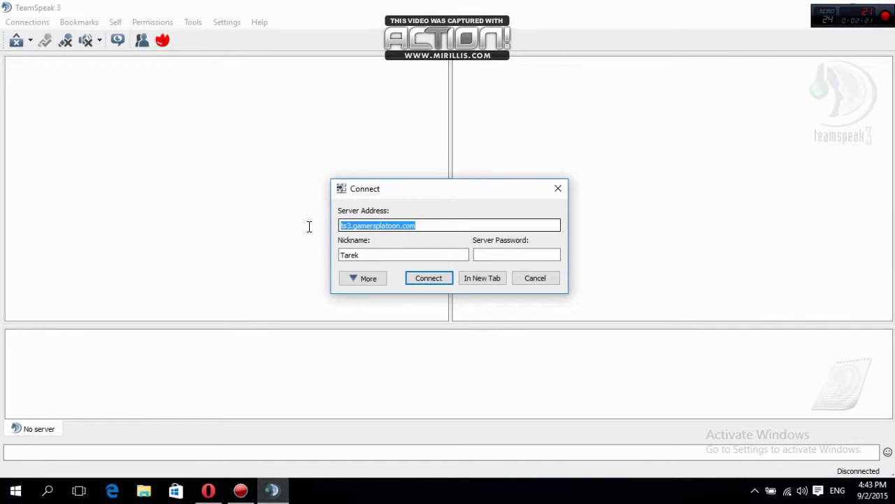
left_click(440, 222)
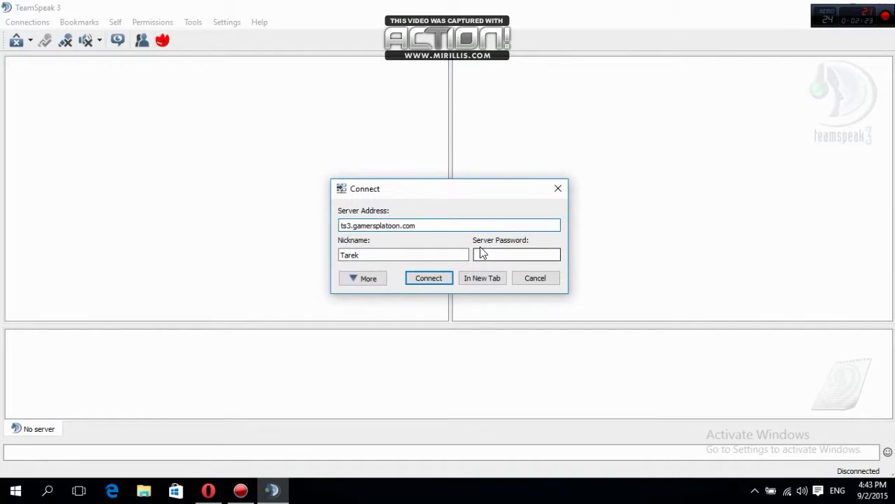
left_click(503, 254)
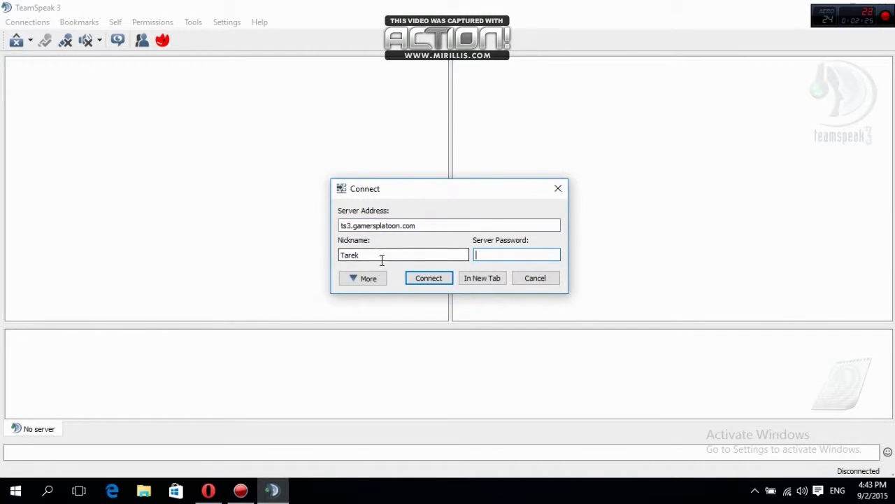
left_click(427, 282)
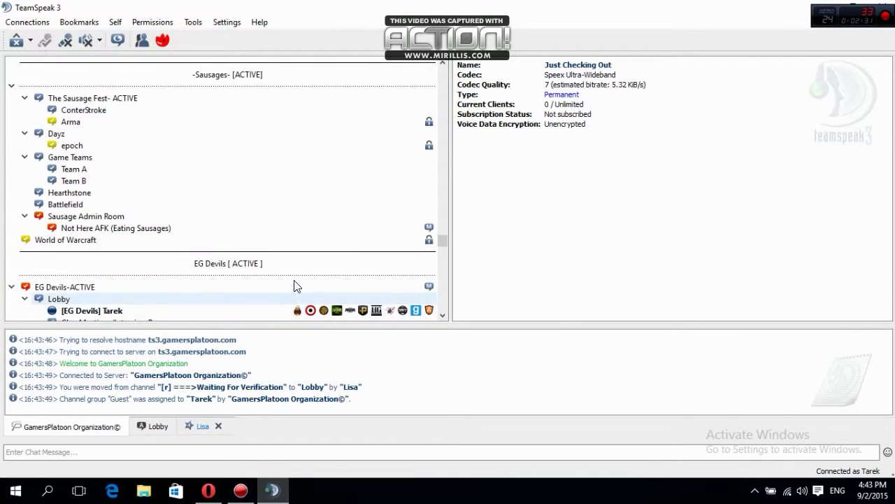
- Close the private chat and display the Lobby channel's chat
scroll(442, 245, "down", 4)
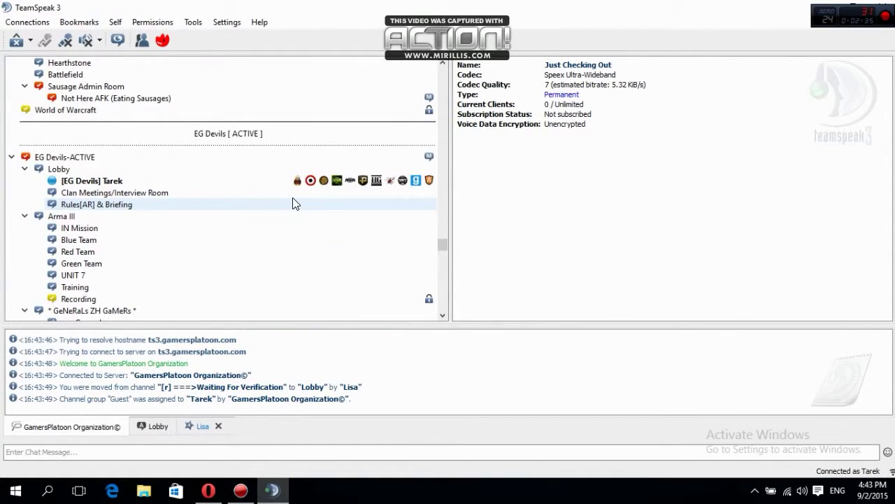
left_click(218, 425)
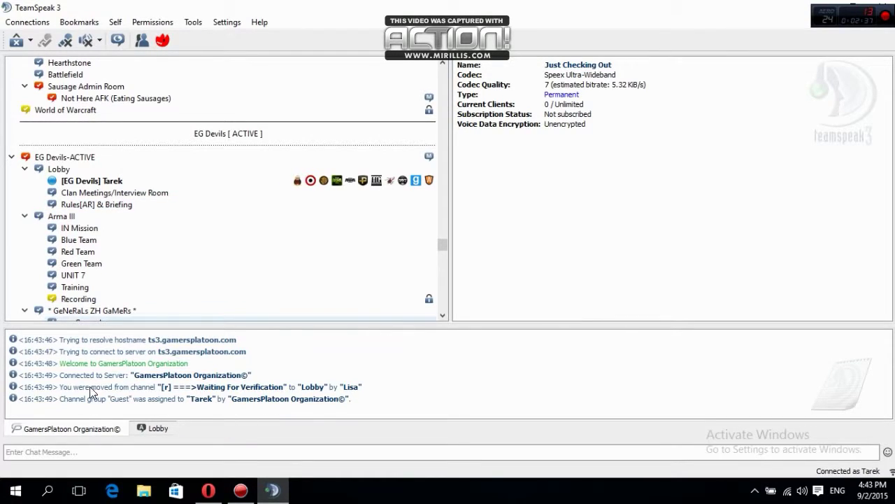
left_click(136, 428)
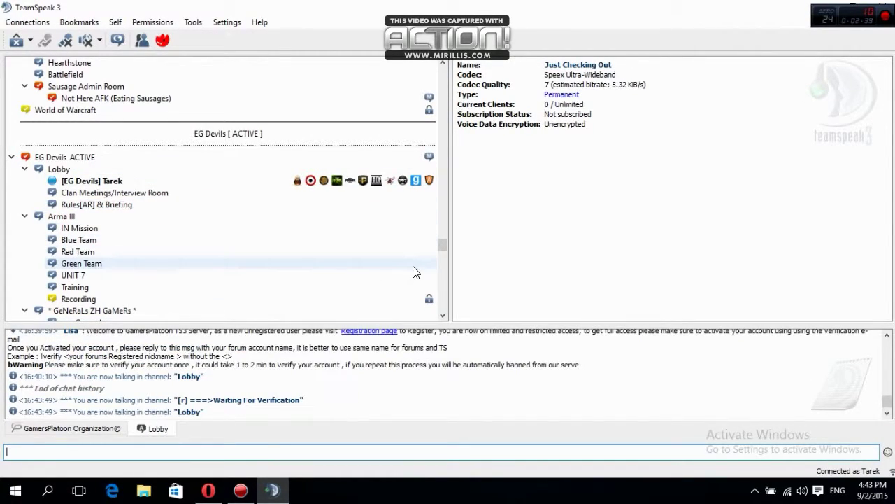
- Join the "[r] ===>Waiting For Verification" channel at the start of the server's channel list
left_click_drag(442, 247, 429, 79)
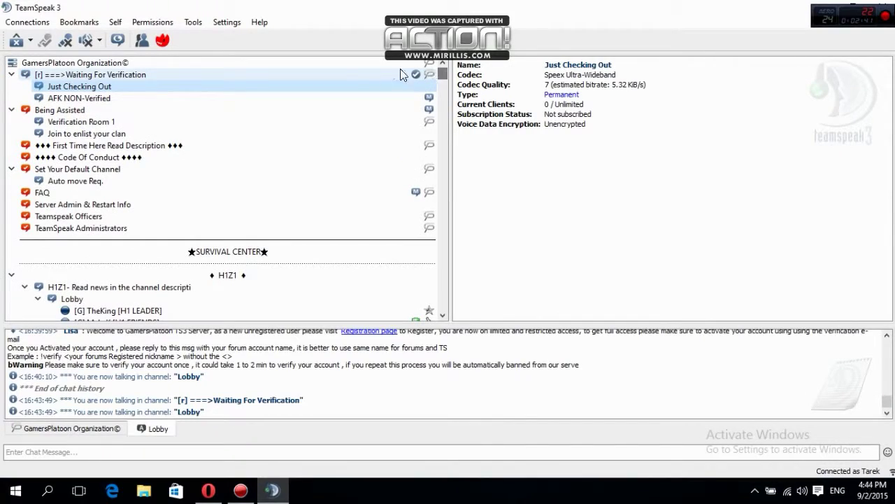
double_click(96, 74)
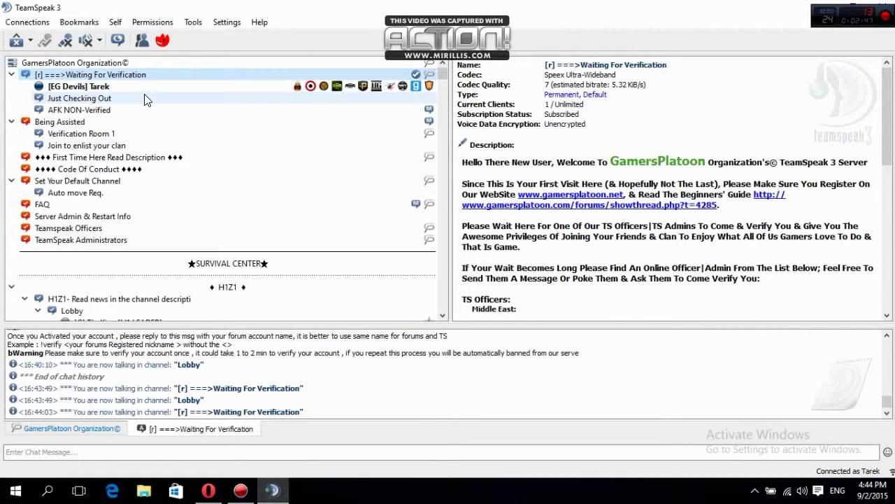
- Inspect the server groups of your own user entry and find the EG Devils section in the channel list
left_click(167, 86)
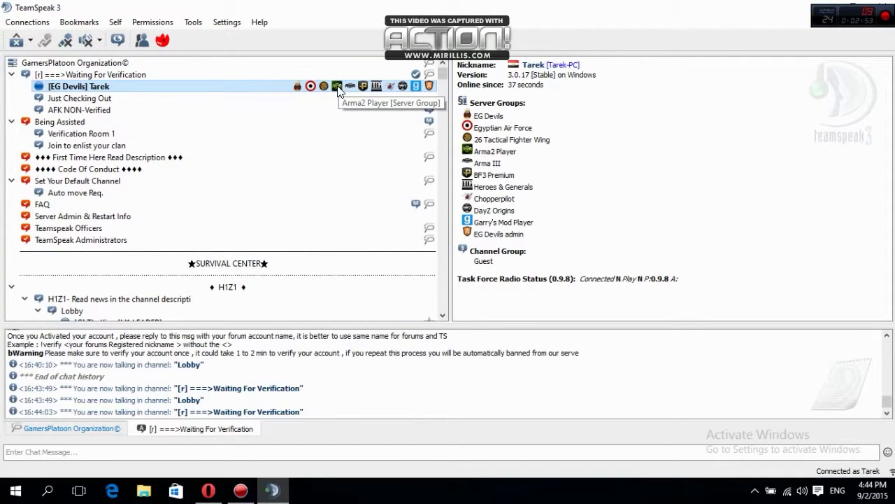
left_click_drag(442, 71, 446, 242)
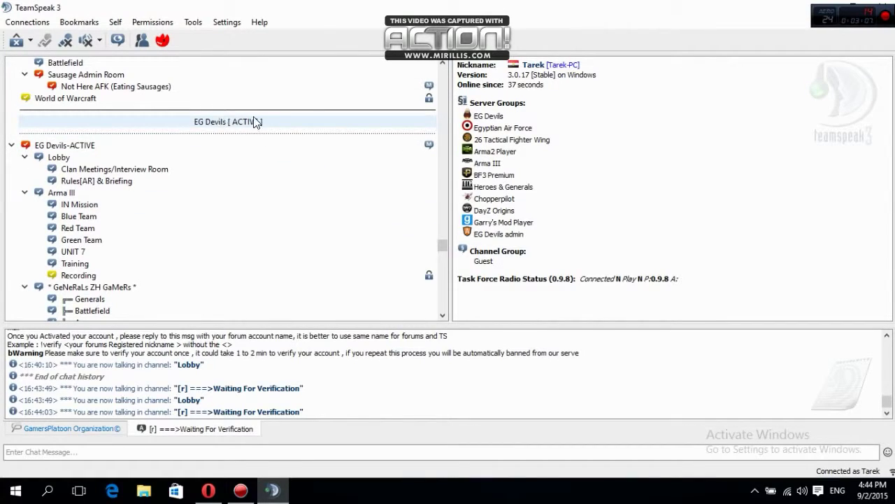
- Display the details of the EG Devils [ ACTIVE ] heading and look through the game channels listed beneath it
left_click(237, 125)
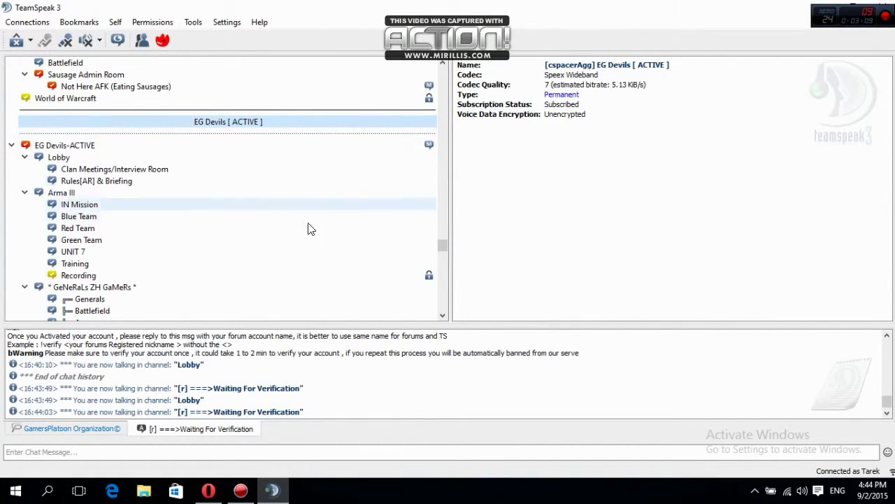
scroll(105, 179, "down", 7)
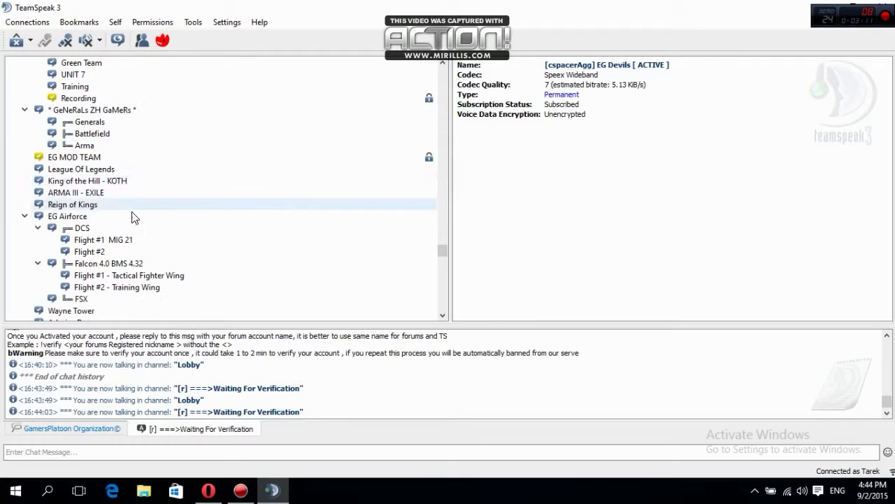
scroll(135, 219, "up", 5)
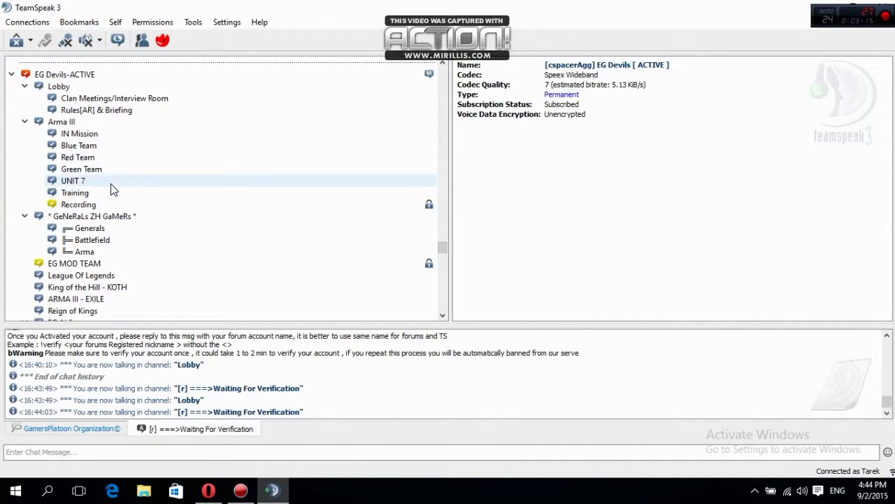
scroll(111, 210, "down", 5)
scroll(93, 233, "up", 4)
scroll(133, 210, "up", 3)
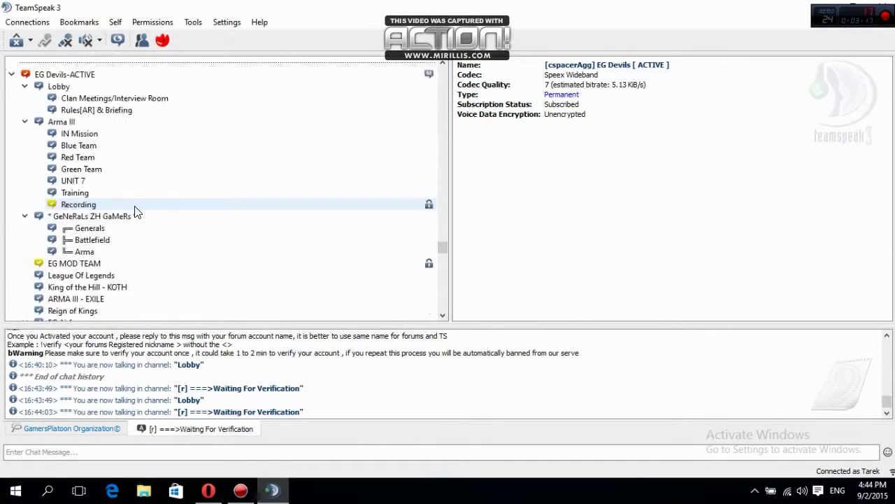
- Inspect the server groups of your own user entry and the details of the AFK NON-Verified channel
left_click_drag(443, 245, 435, 66)
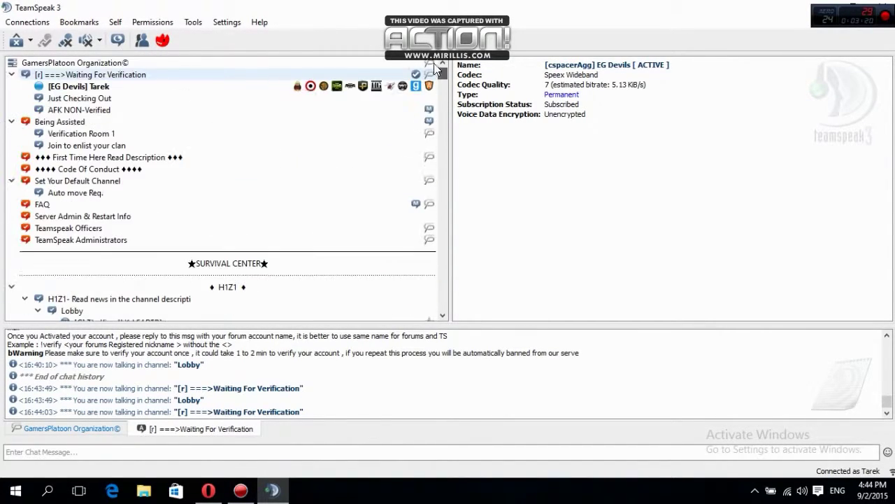
left_click(323, 89)
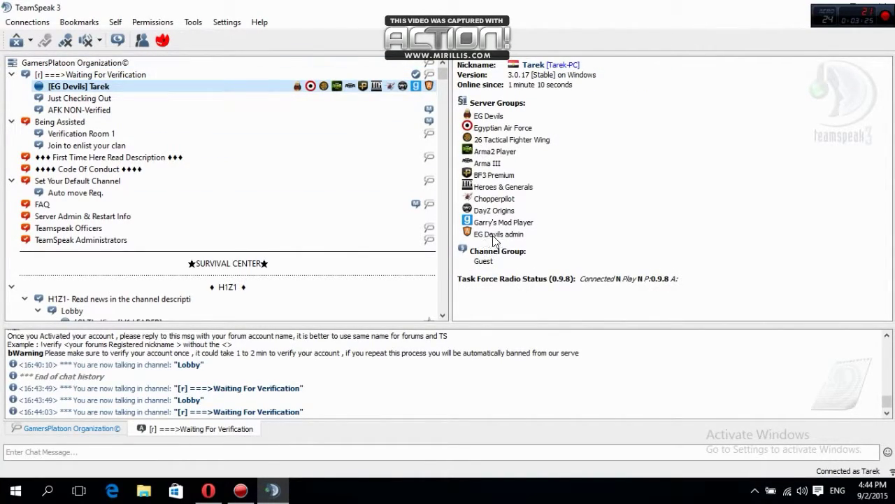
left_click(133, 87)
left_click(157, 115)
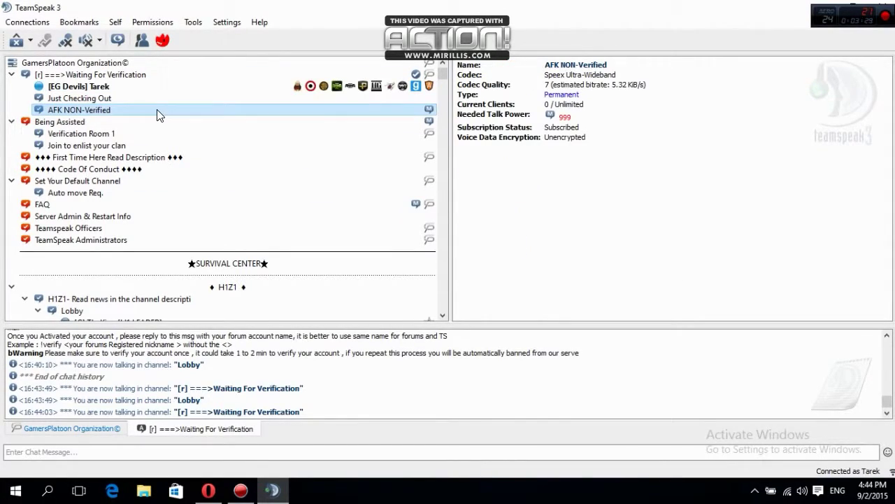
- Open a private chat with the H1 LEADER user in the H1Z1 Lobby, view the channel chat, and close the private chat
scroll(158, 114, "down", 1)
left_click(124, 287)
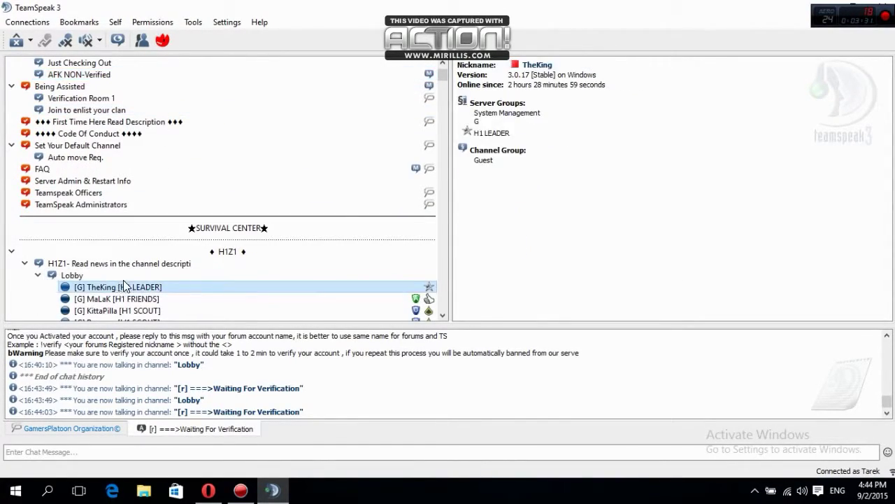
double_click(127, 288)
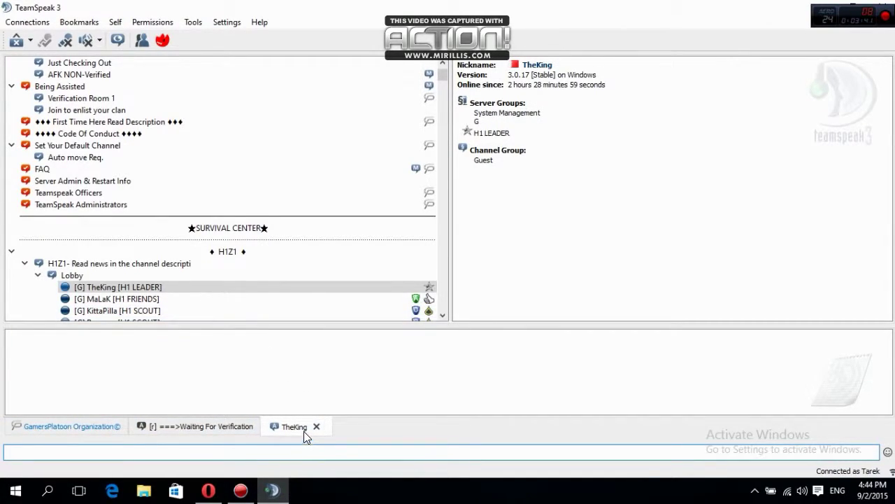
left_click(219, 422)
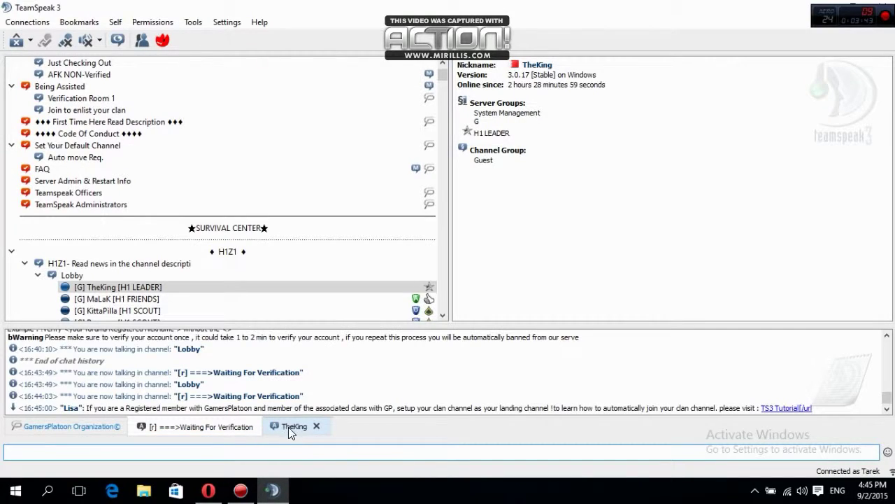
left_click(316, 426)
scroll(349, 206, "up", 1)
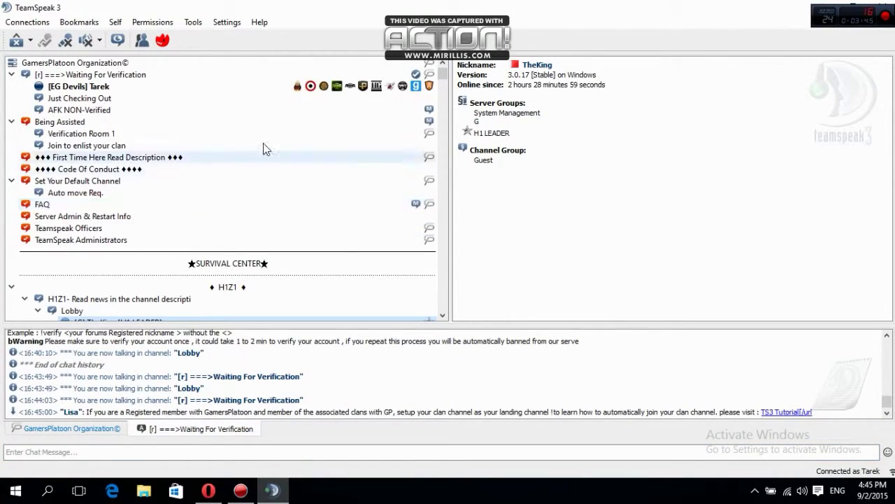
- Review the server groups of your own user entry and join the Lobby channel under EG Devils-ACTIVE
left_click(311, 86)
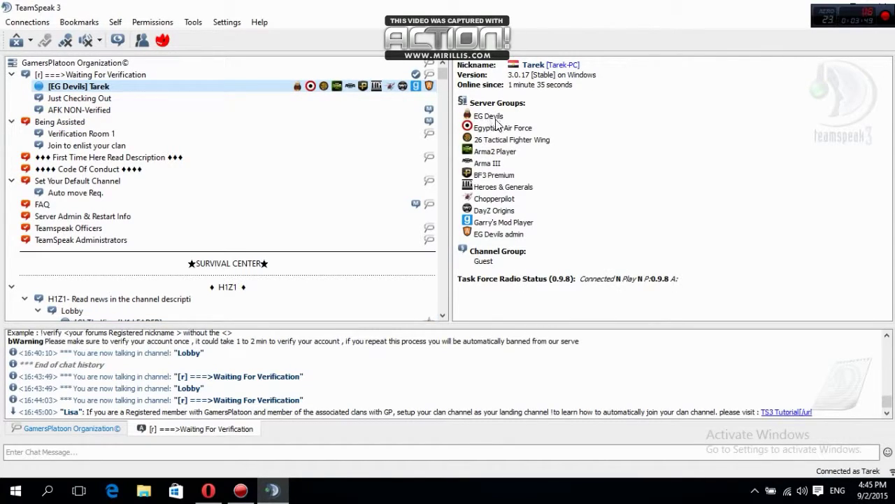
left_click_drag(442, 70, 443, 244)
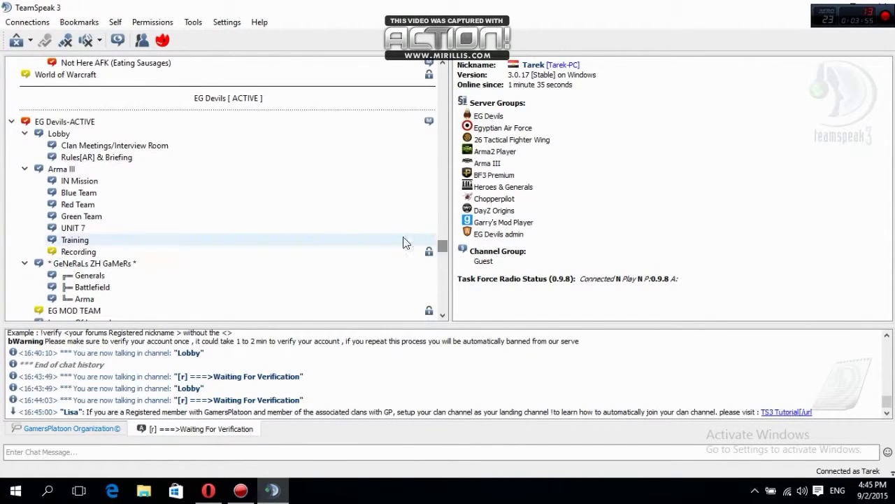
double_click(94, 136)
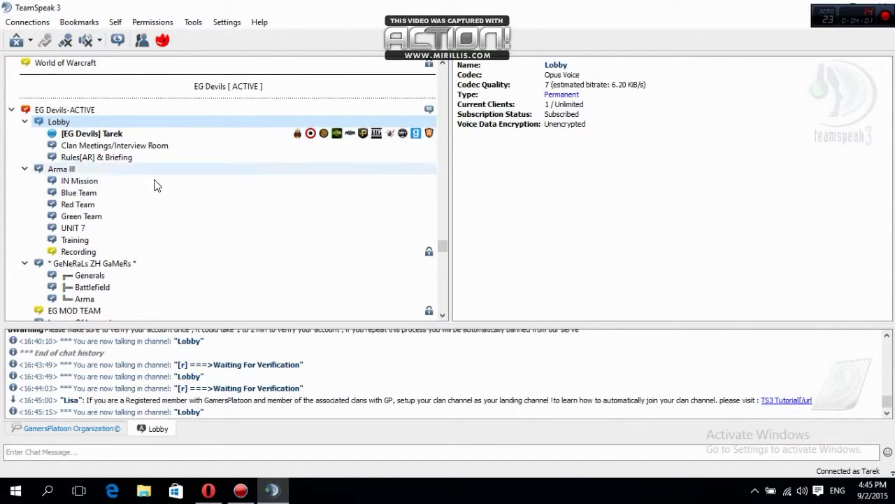
scroll(153, 192, "down", 4)
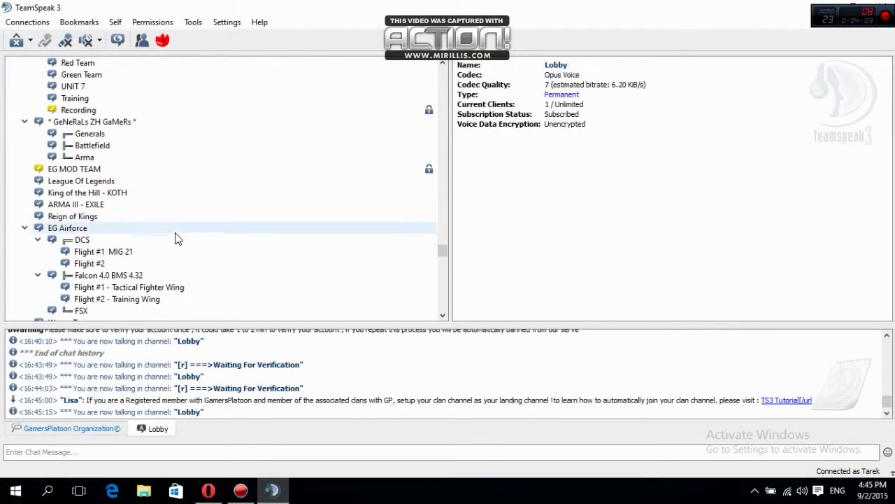